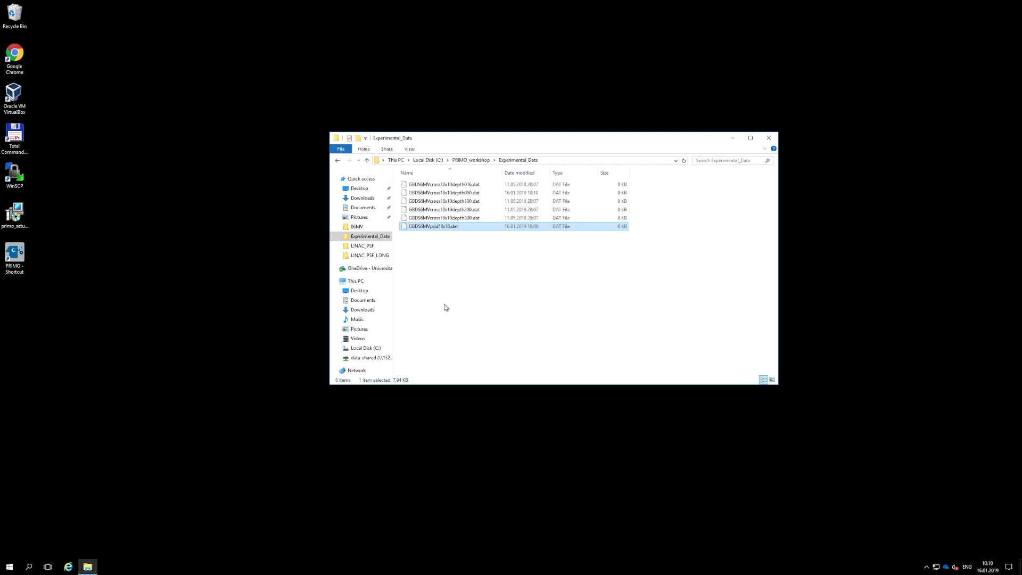
Open the measured depth-dose file GBDS6MVpdd10x10.dat in Sublime Text.
right_click(441, 231)
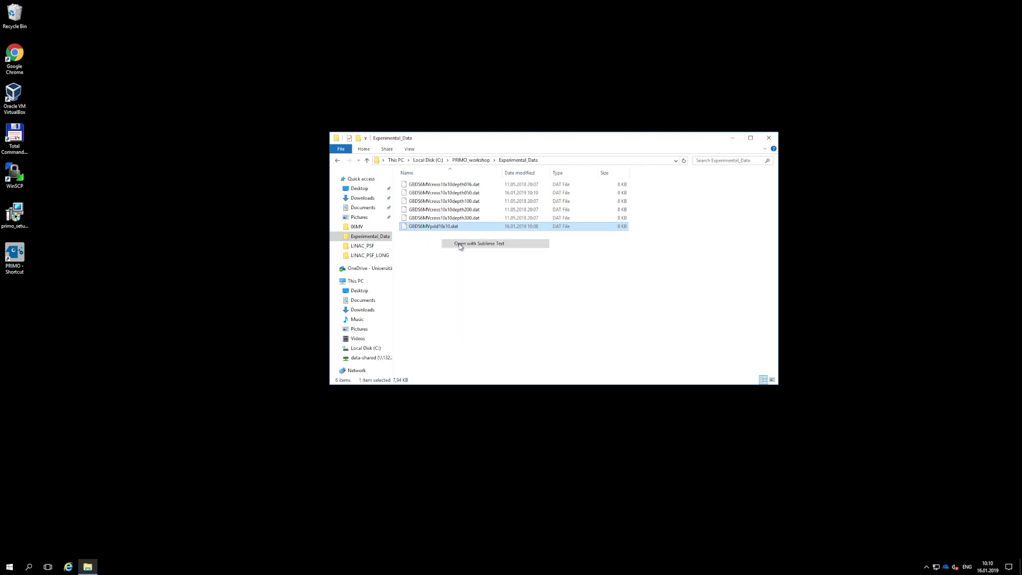
click(460, 244)
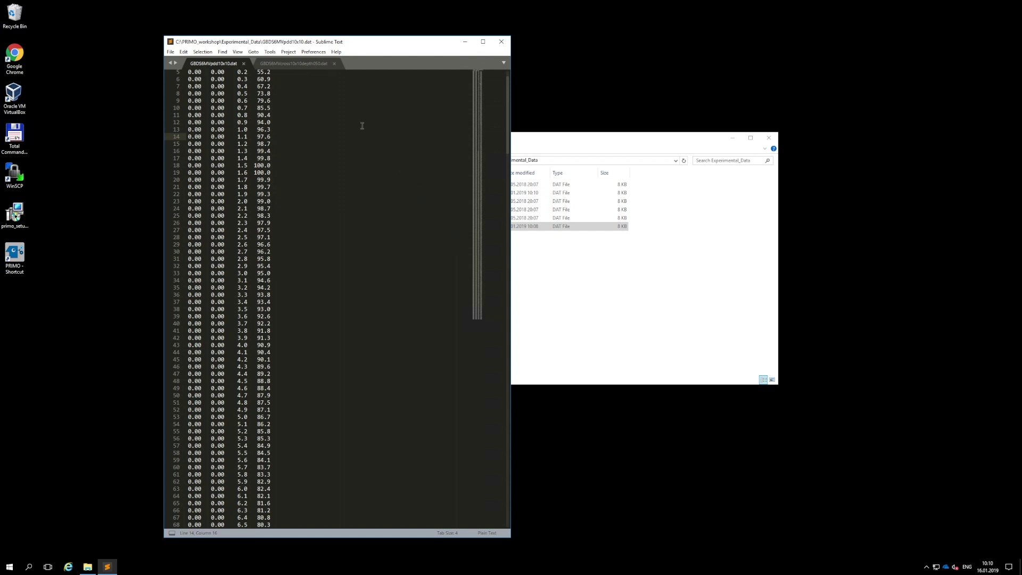
scroll(367, 127, up, 2)
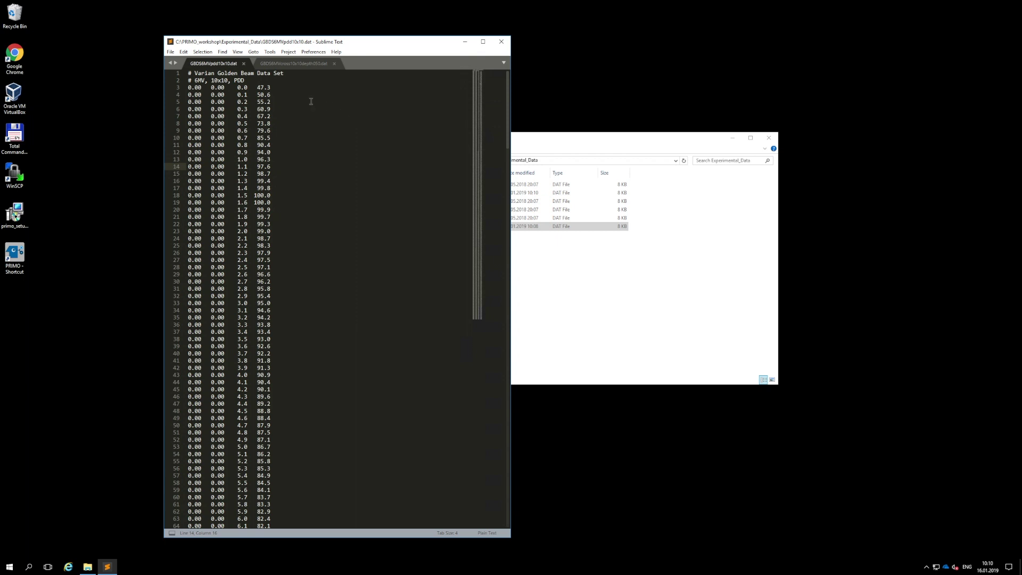
Inspect the two header comment lines and first five data rows, then scroll to line 313.
drag(188, 74, 258, 83)
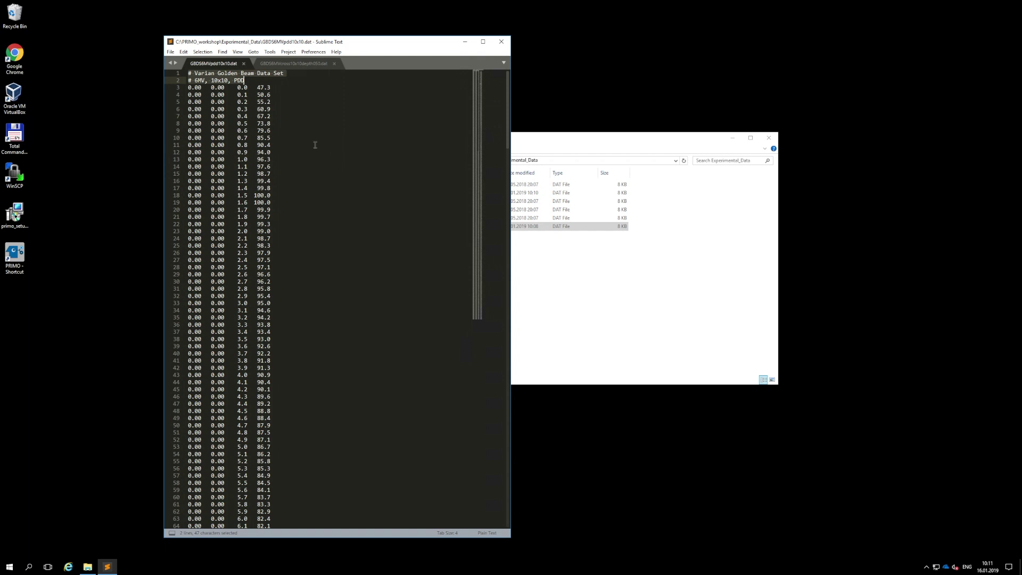
click(200, 90)
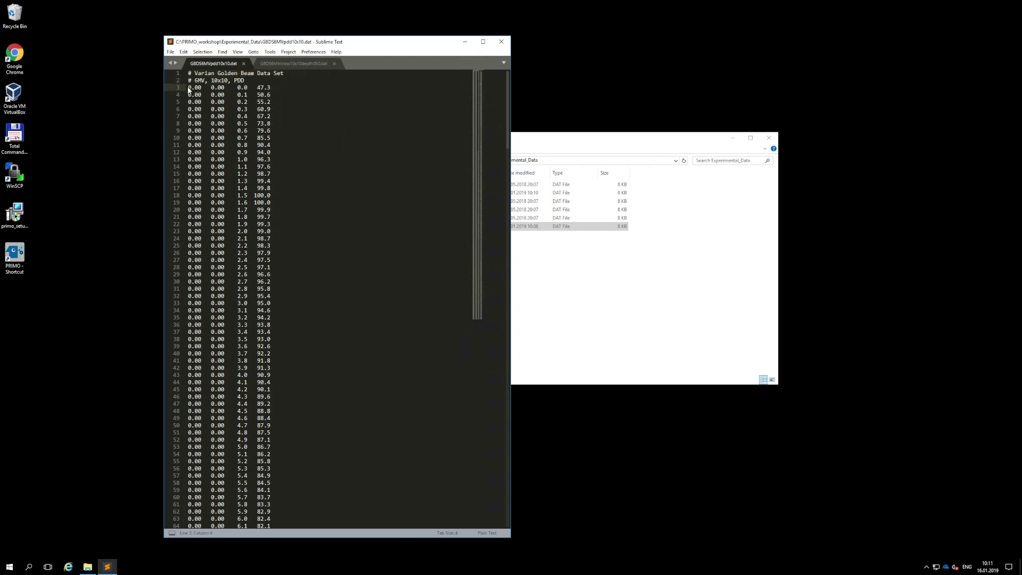
drag(197, 87, 263, 88)
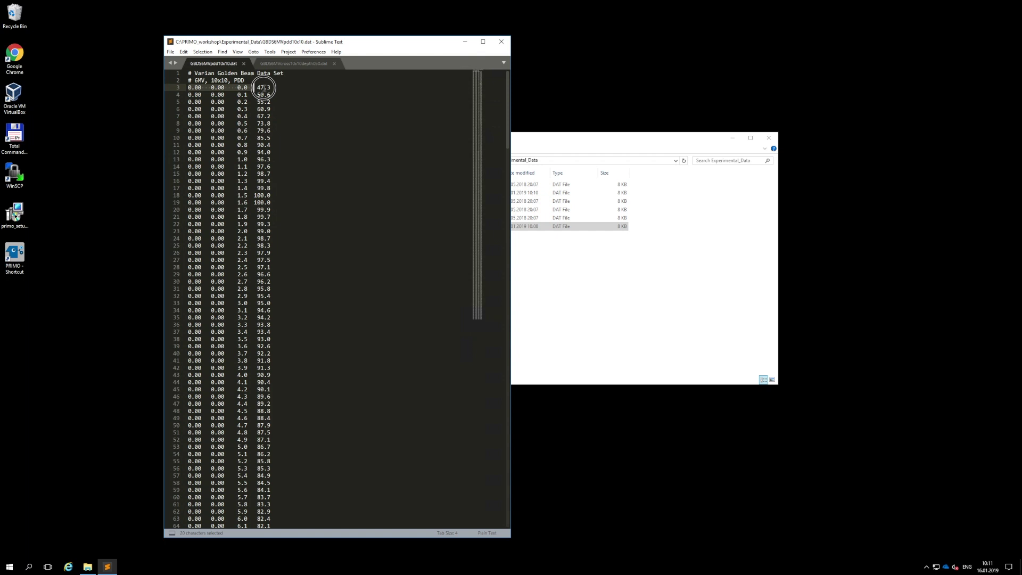
drag(263, 87, 272, 87)
drag(272, 88, 276, 113)
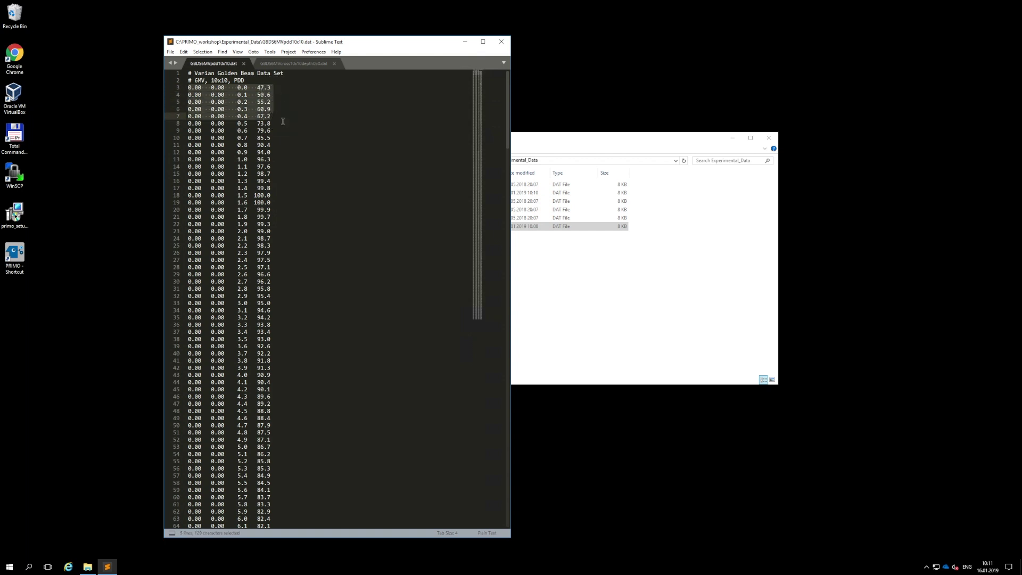
click(283, 121)
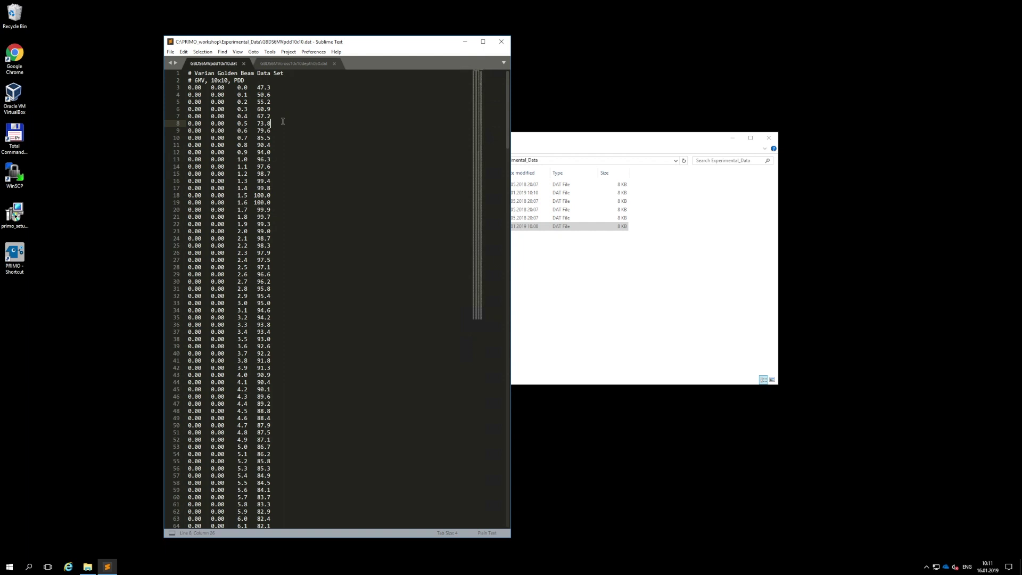
scroll(283, 122, down, 20)
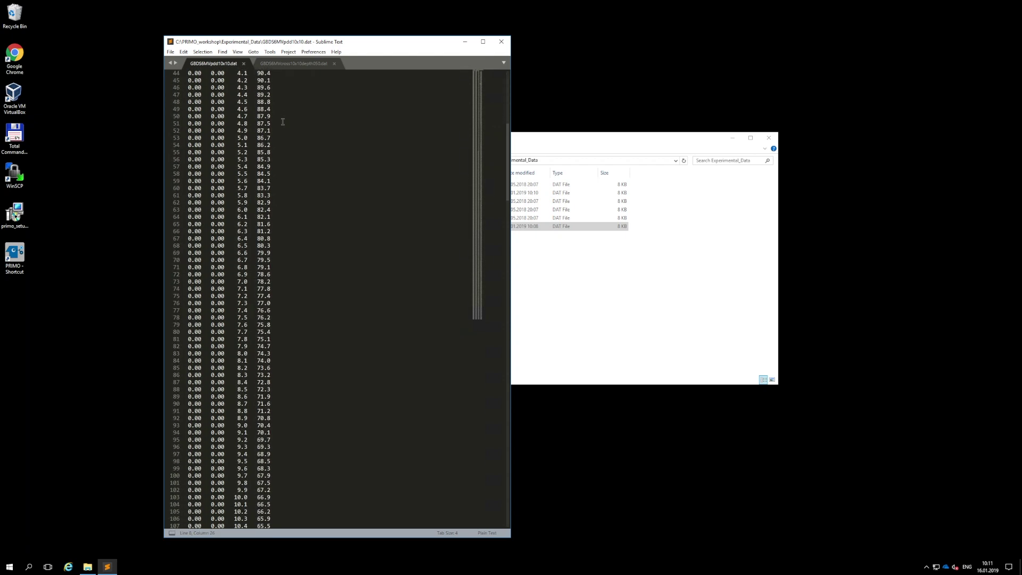
scroll(283, 122, down, 20)
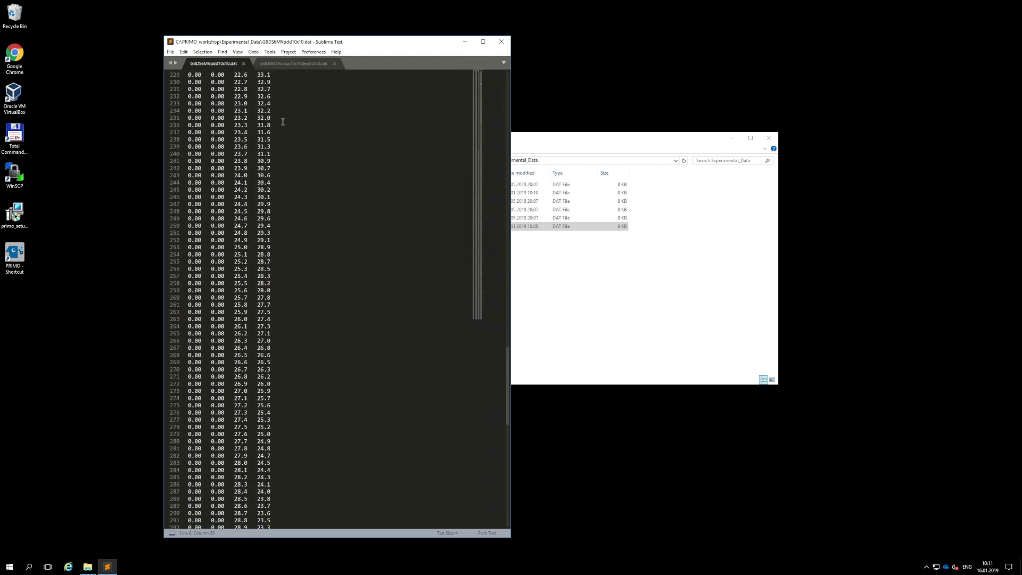
scroll(283, 122, down, 1)
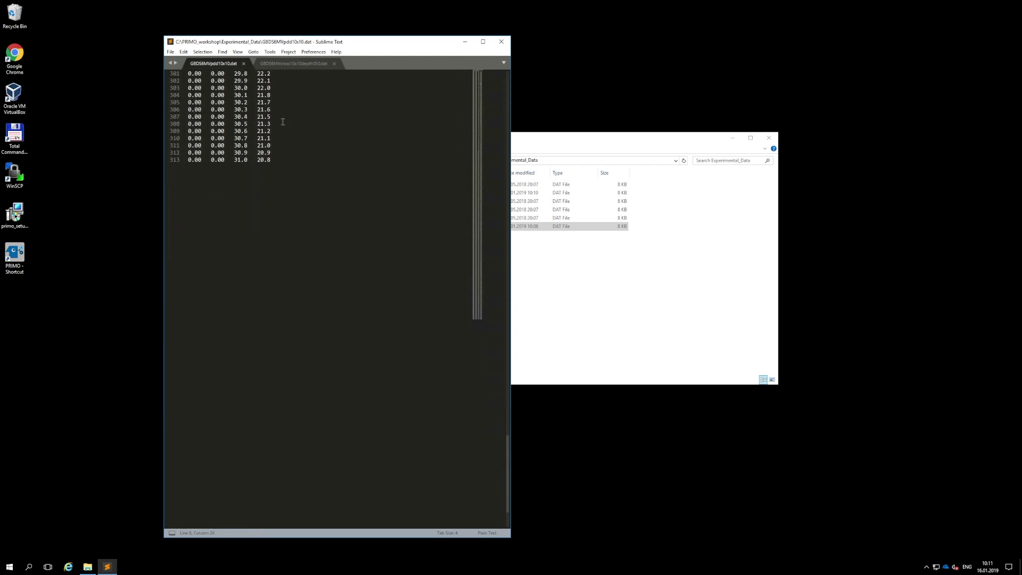
Review the GBDS6MVcross10x10depth050.dat crossplane profile data, then close Sublime Text.
click(286, 64)
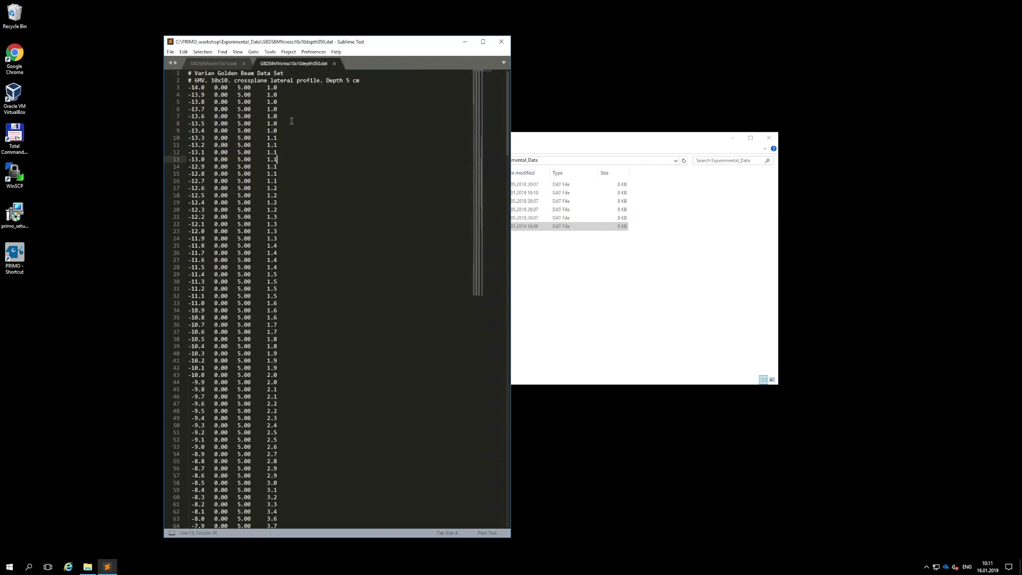
triple_click(187, 89)
click(322, 116)
scroll(321, 115, down, 20)
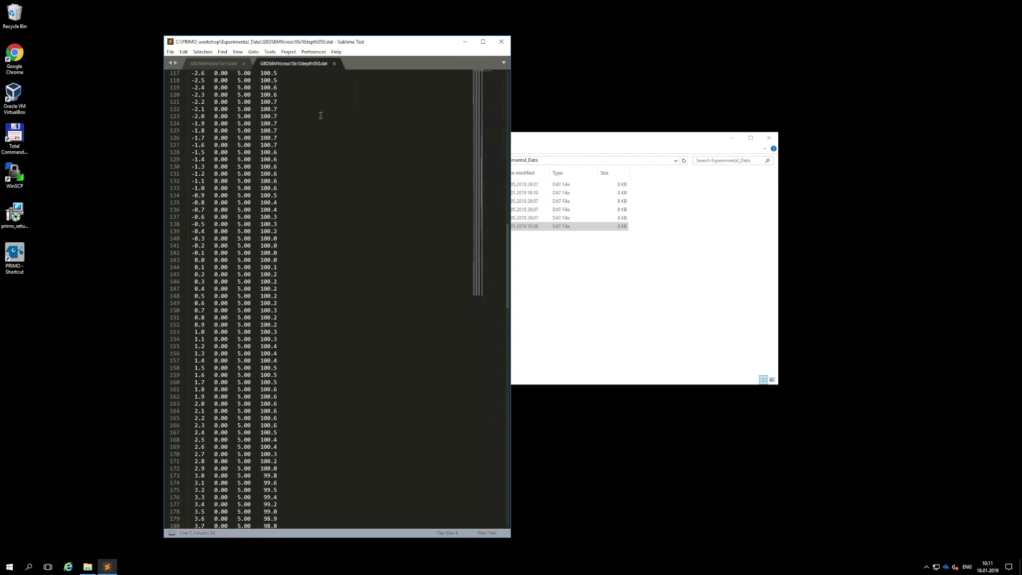
scroll(320, 116, down, 20)
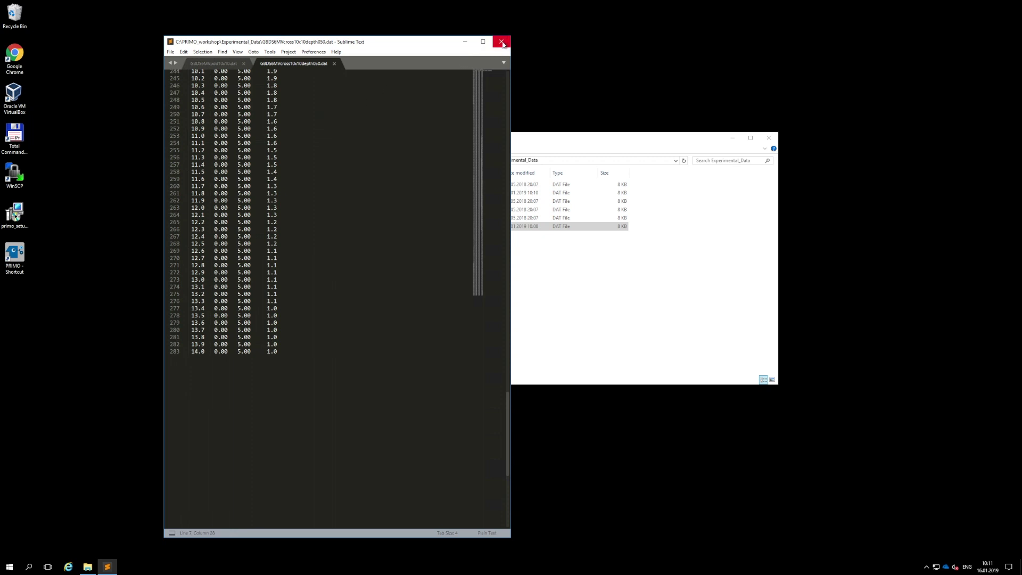
click(502, 42)
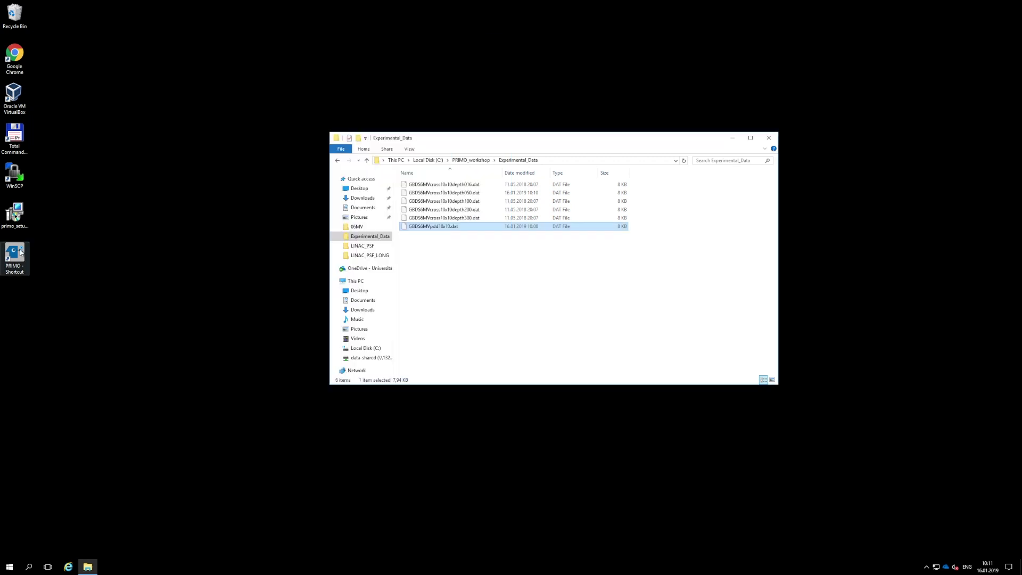
Launch PRIMO and open the LINAC_PSF_LONG.ppj project.
double_click(20, 252)
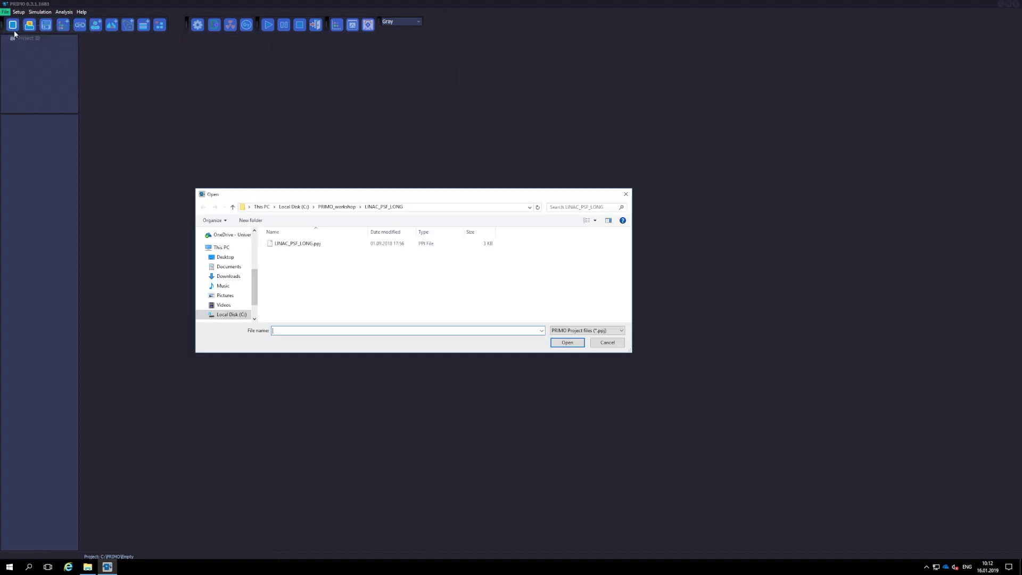
double_click(311, 245)
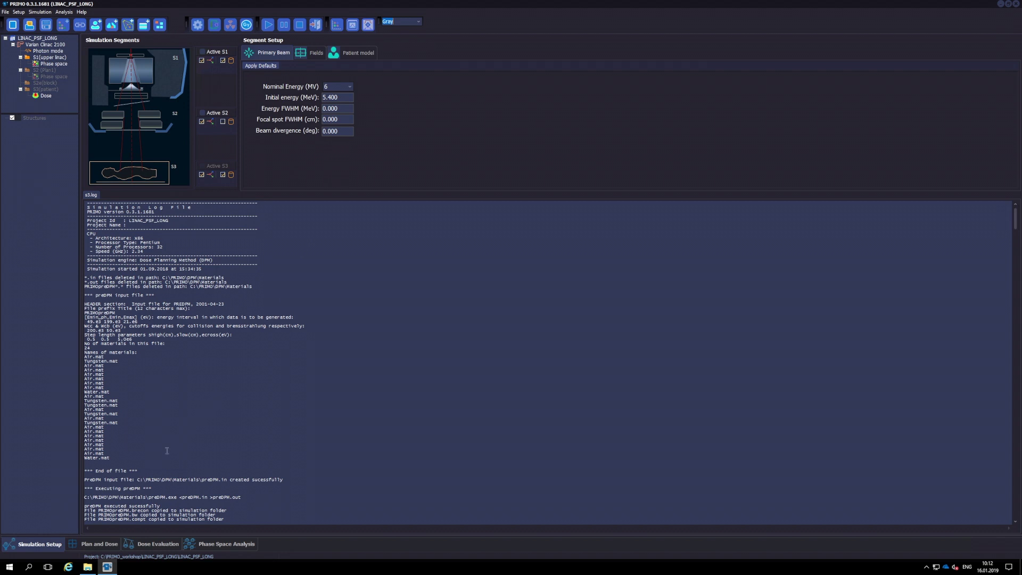
From the Plan and Dose tab, compare the simulated depth dose against GBDS6MVpdd10x10.dat.
click(88, 546)
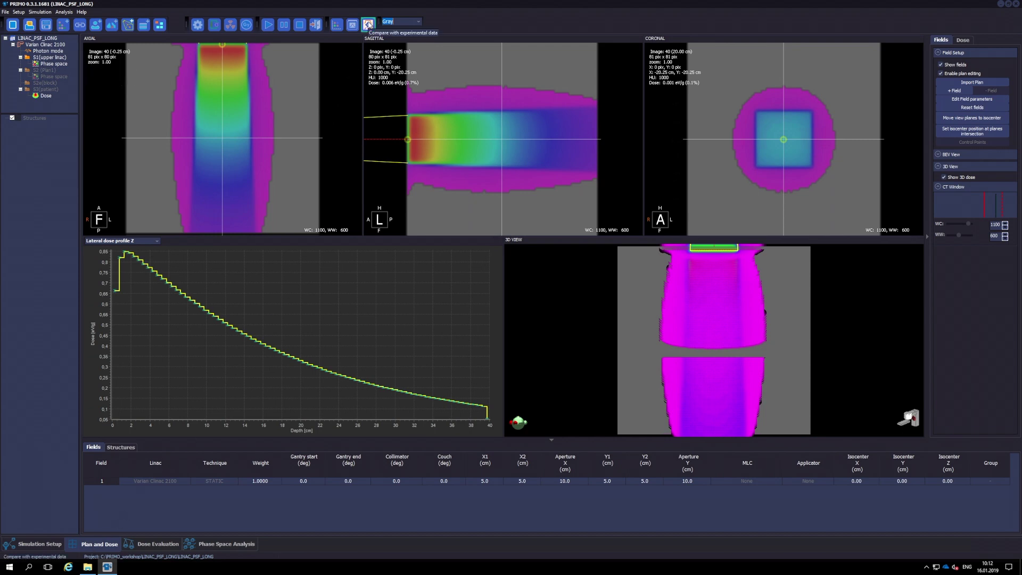
click(368, 25)
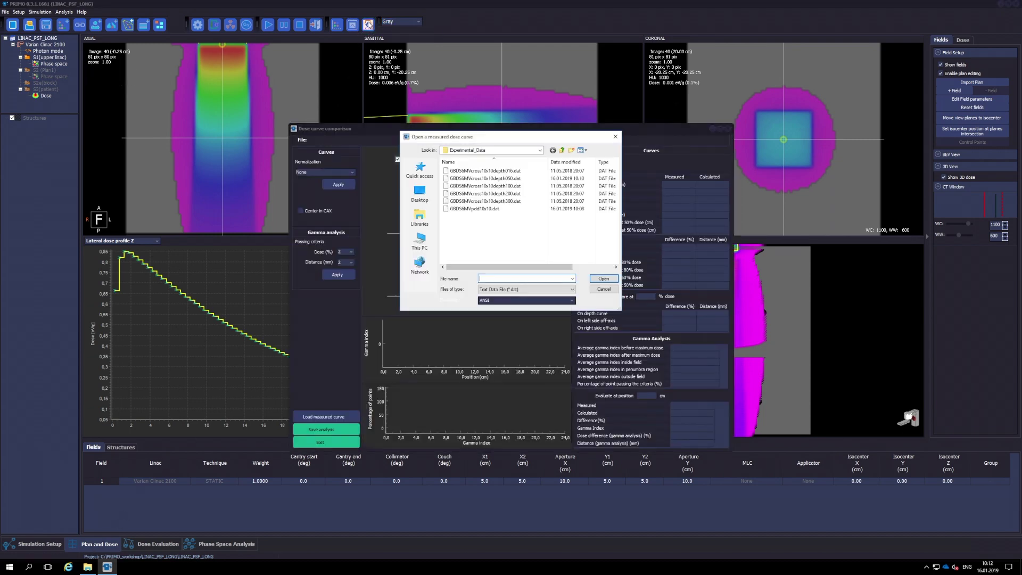
click(460, 209)
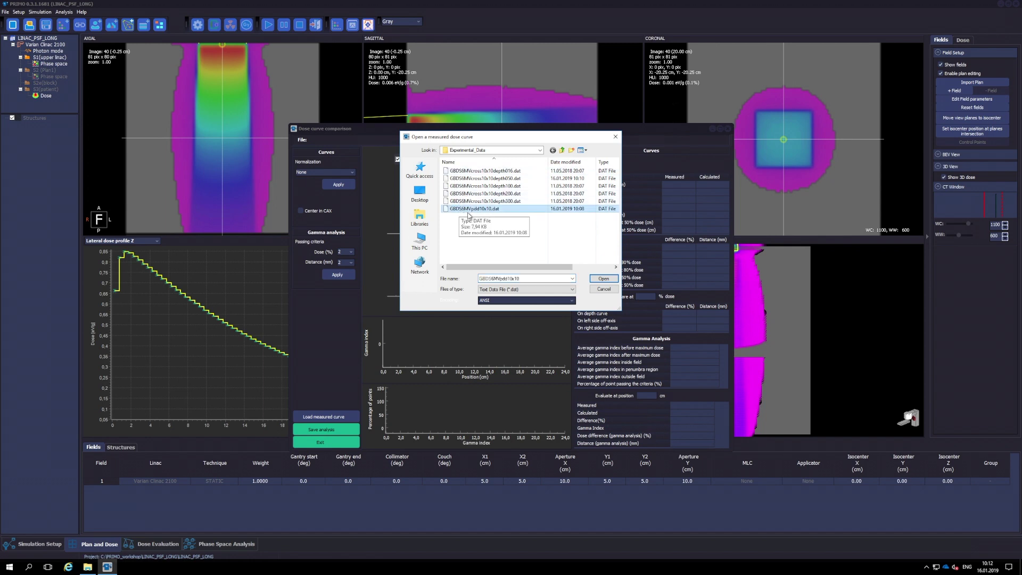
click(603, 279)
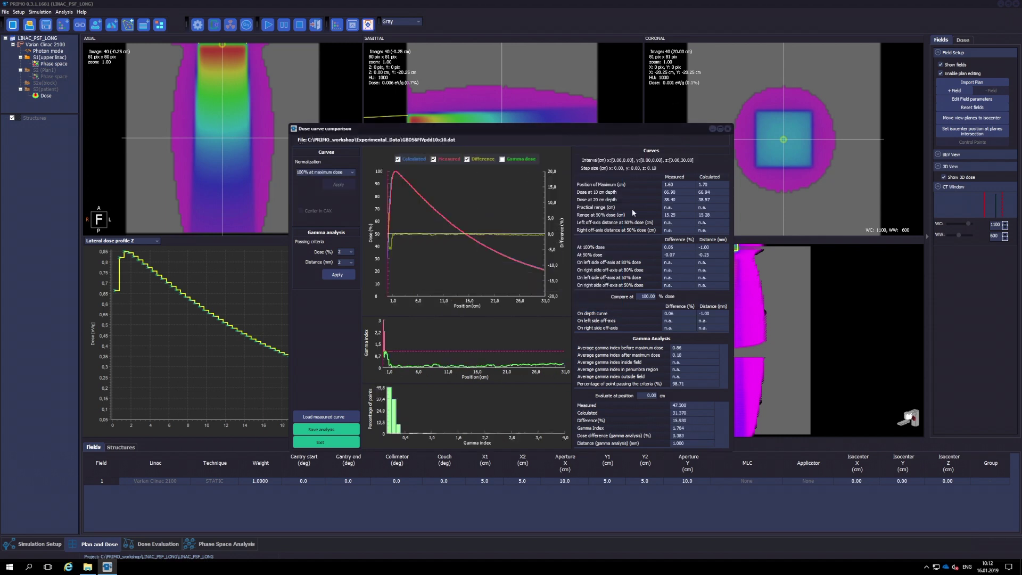
Maximize the comparison window and normalize the curves at the cursor position, 1.80 cm depth.
click(713, 130)
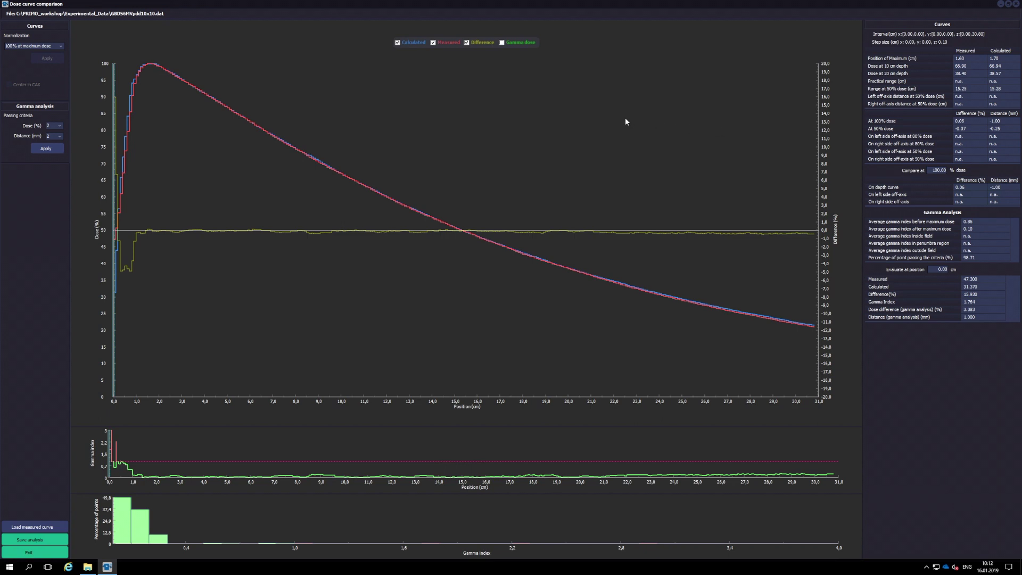
click(60, 44)
click(27, 62)
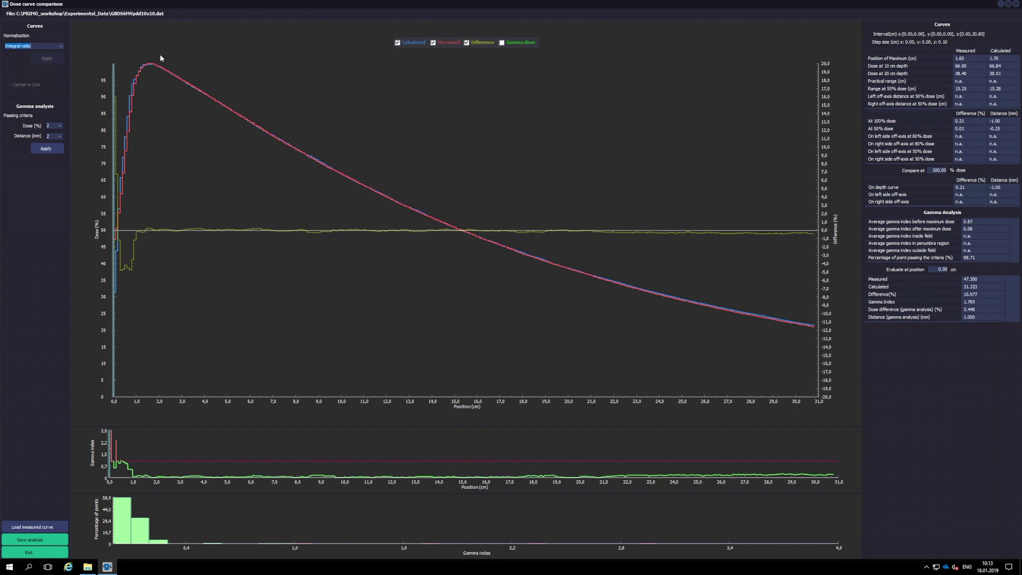
click(156, 65)
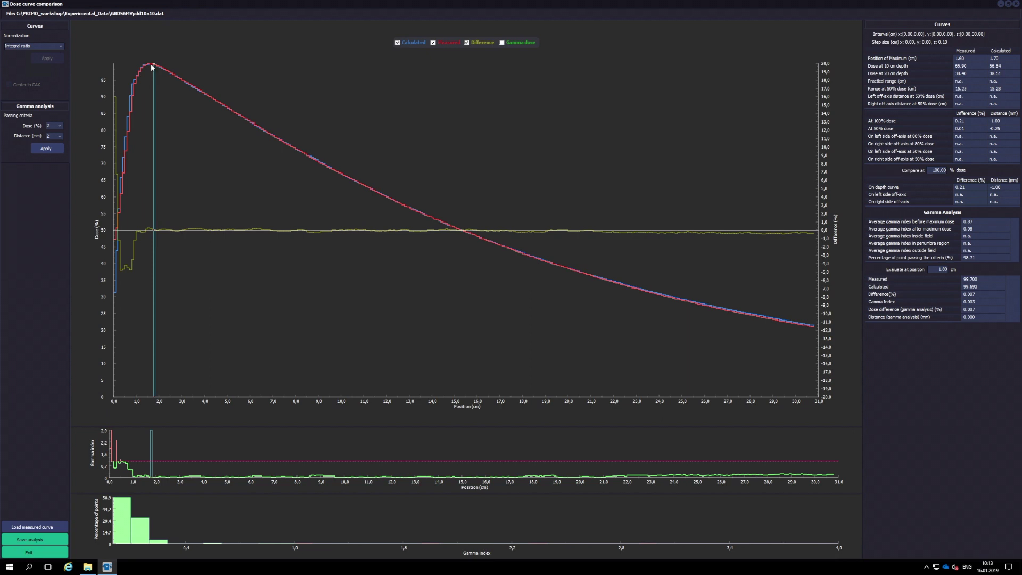
click(59, 46)
click(29, 76)
click(46, 58)
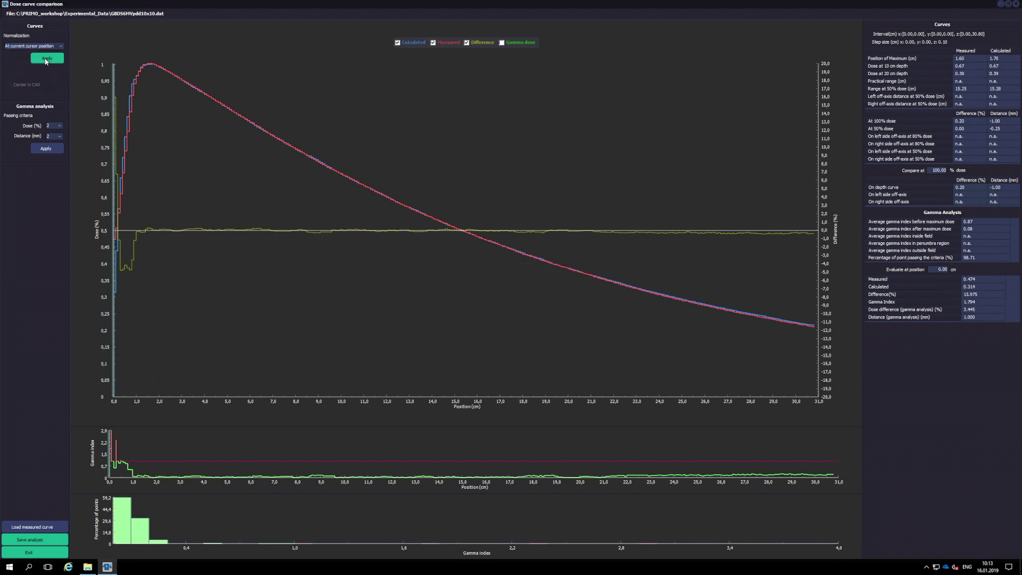
Rerun the gamma analysis with 1% dose and 1 mm distance criteria, giving 96.76% passing.
click(60, 127)
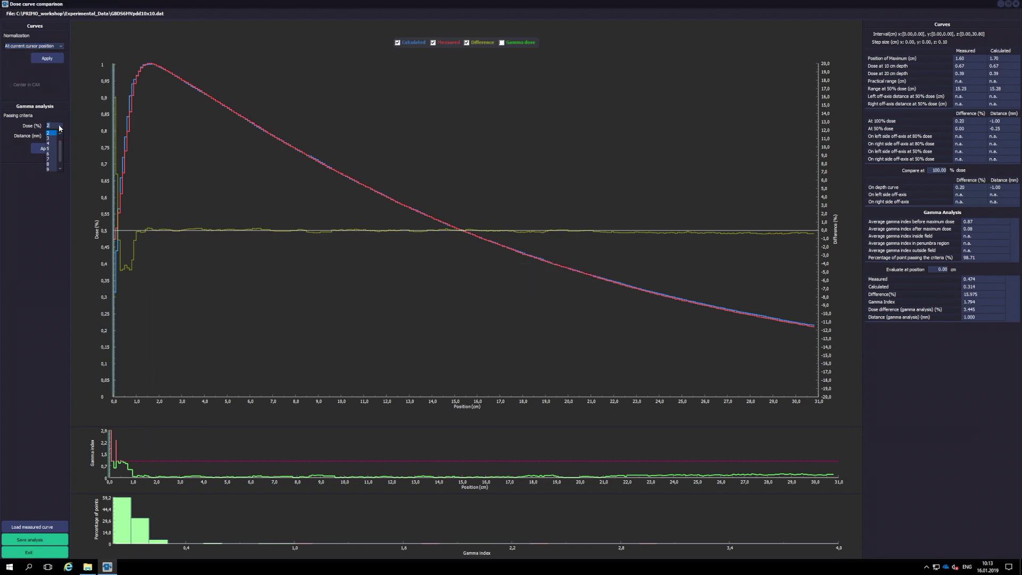
click(60, 133)
click(56, 134)
click(58, 136)
click(60, 144)
click(52, 144)
click(45, 151)
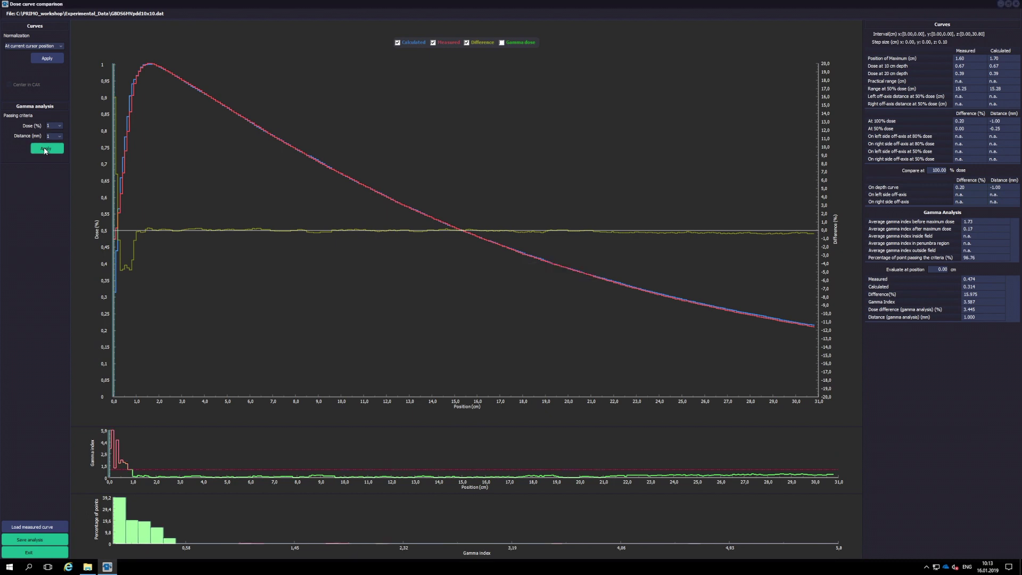
click(27, 542)
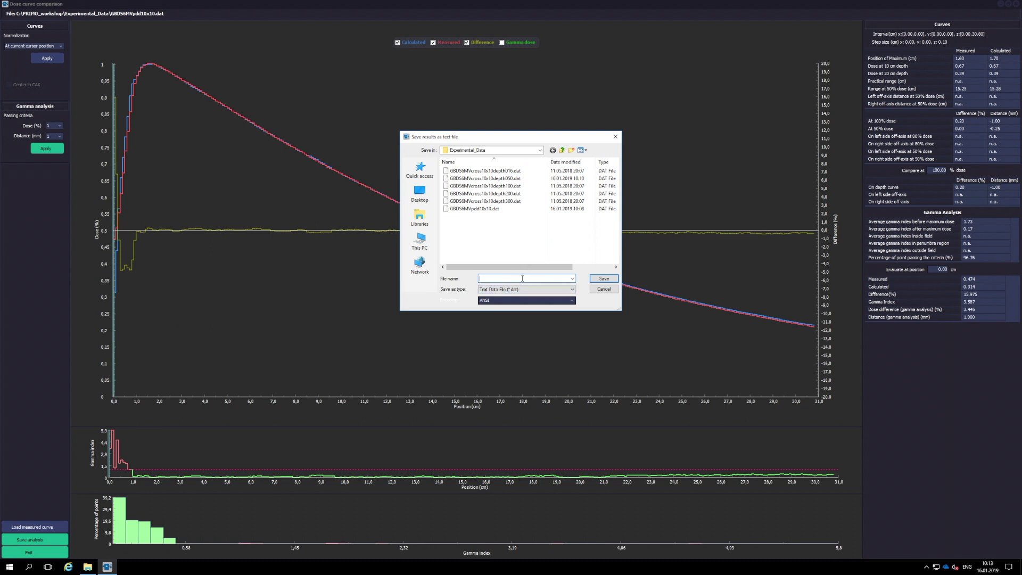
Enter gammaAnalysis.data as the file name for the saved results.
text(g)
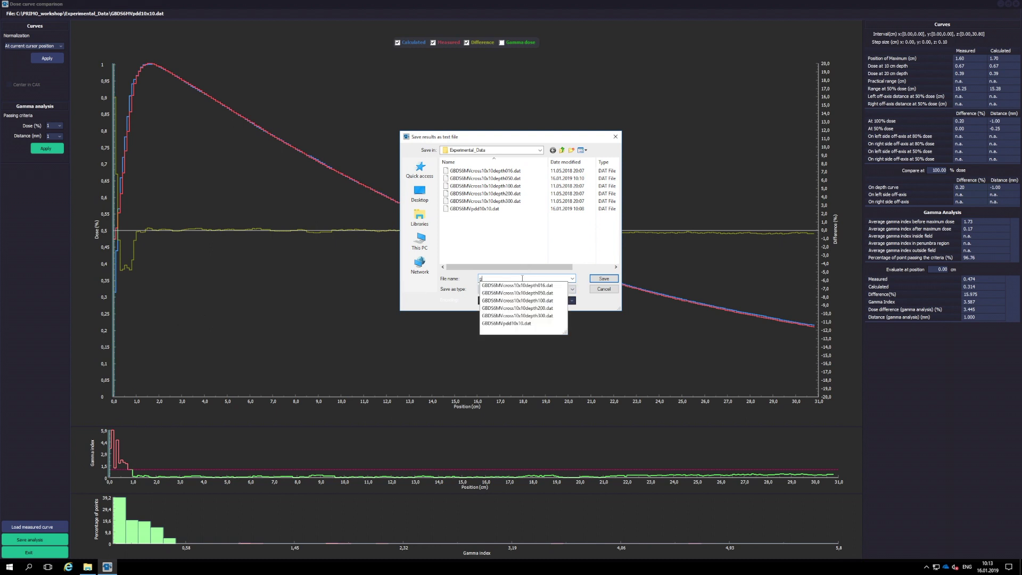
text(amma)
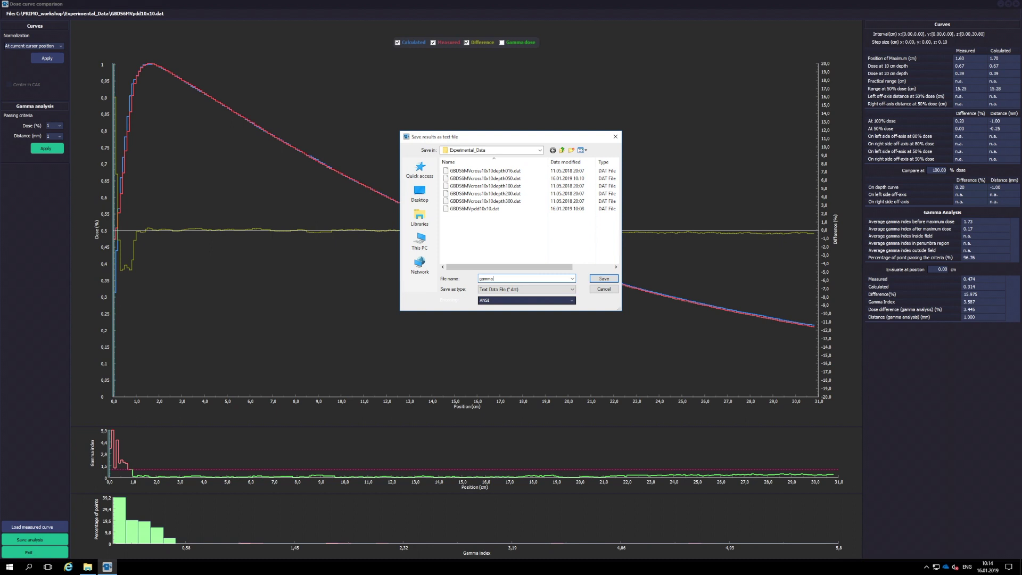
text(Analysis.dat)
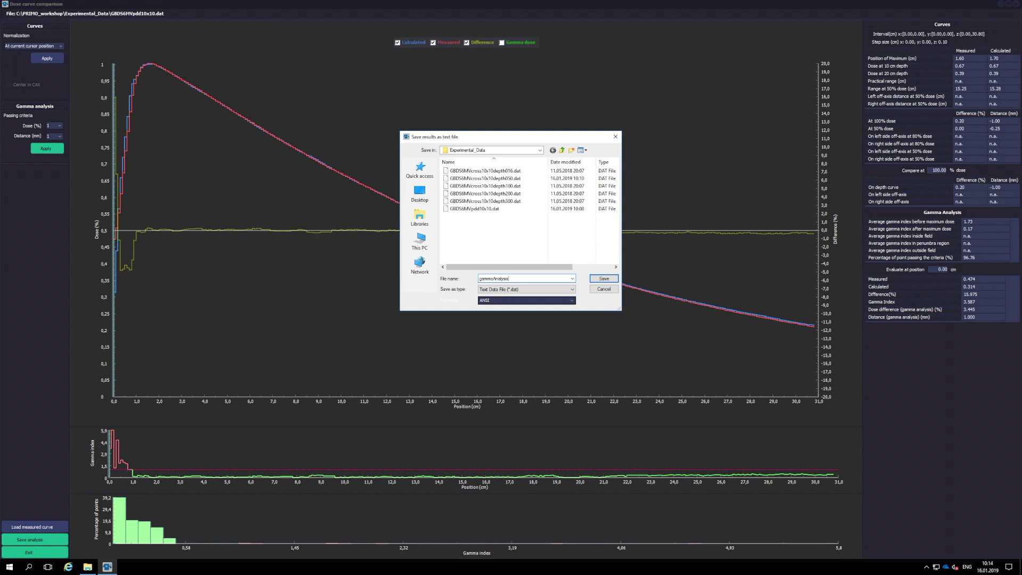